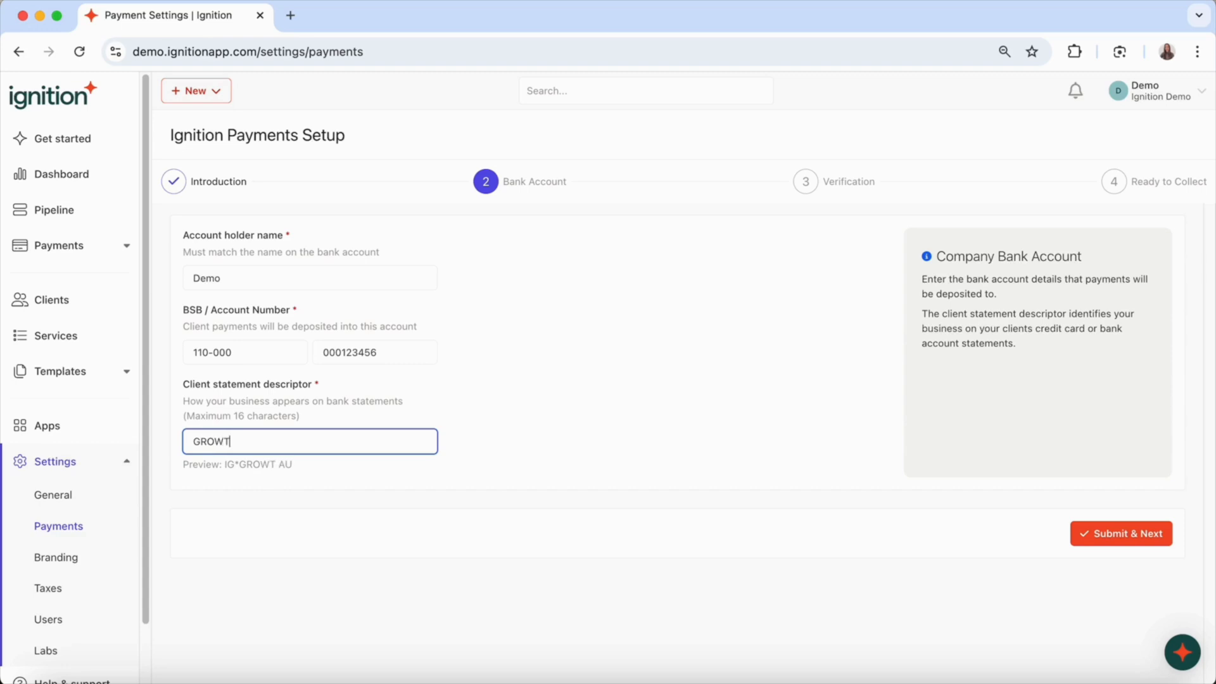
Complete the client statement descriptor and submit the company bank account details.
type("P")
left_click(1120, 535)
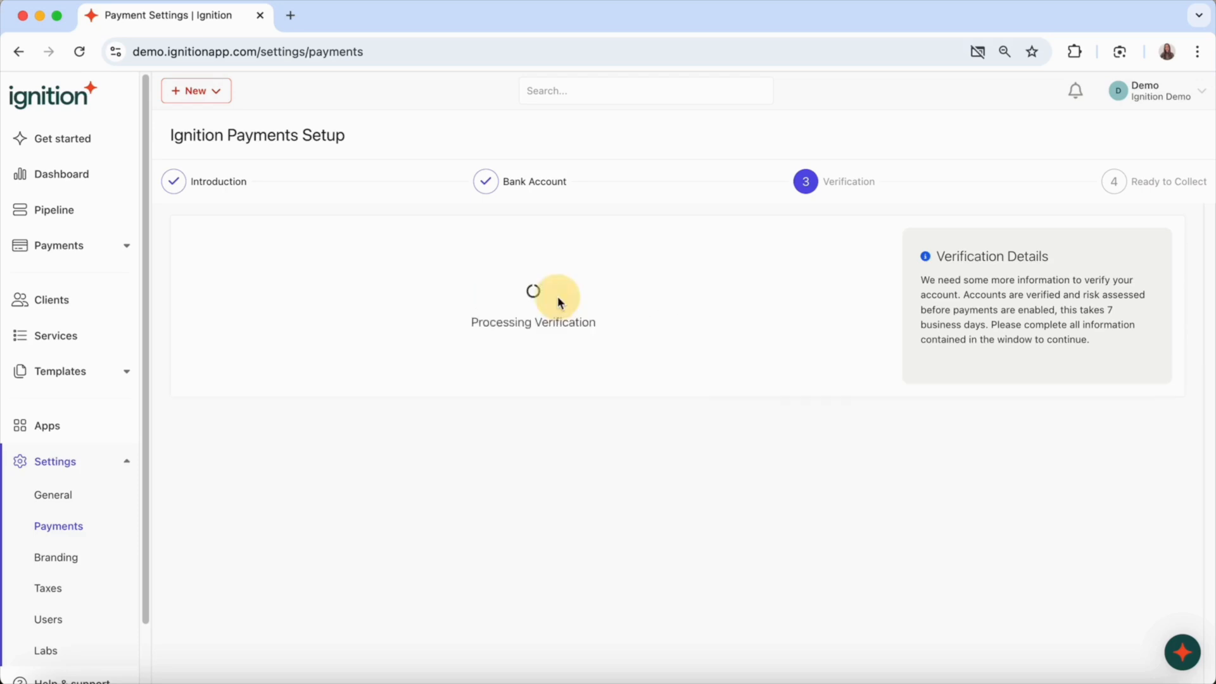
Open the Stripe account verification, go through the prefilled business details and continue to the business representative form.
left_click(558, 298)
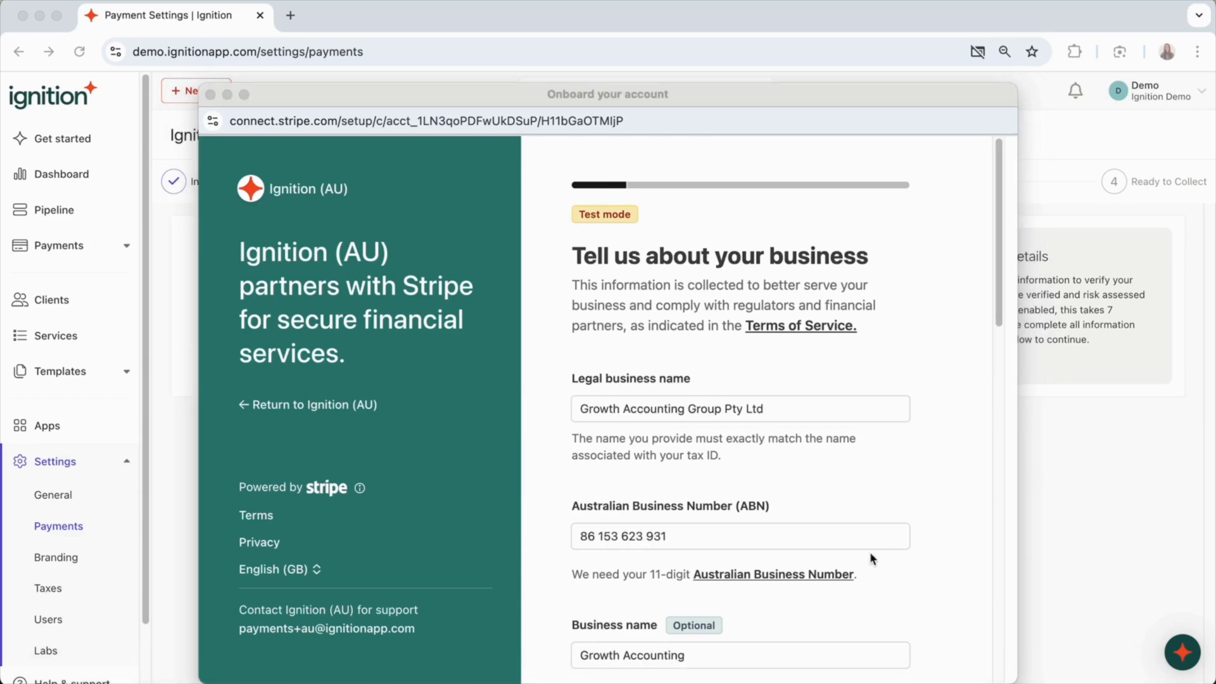
left_click(961, 310)
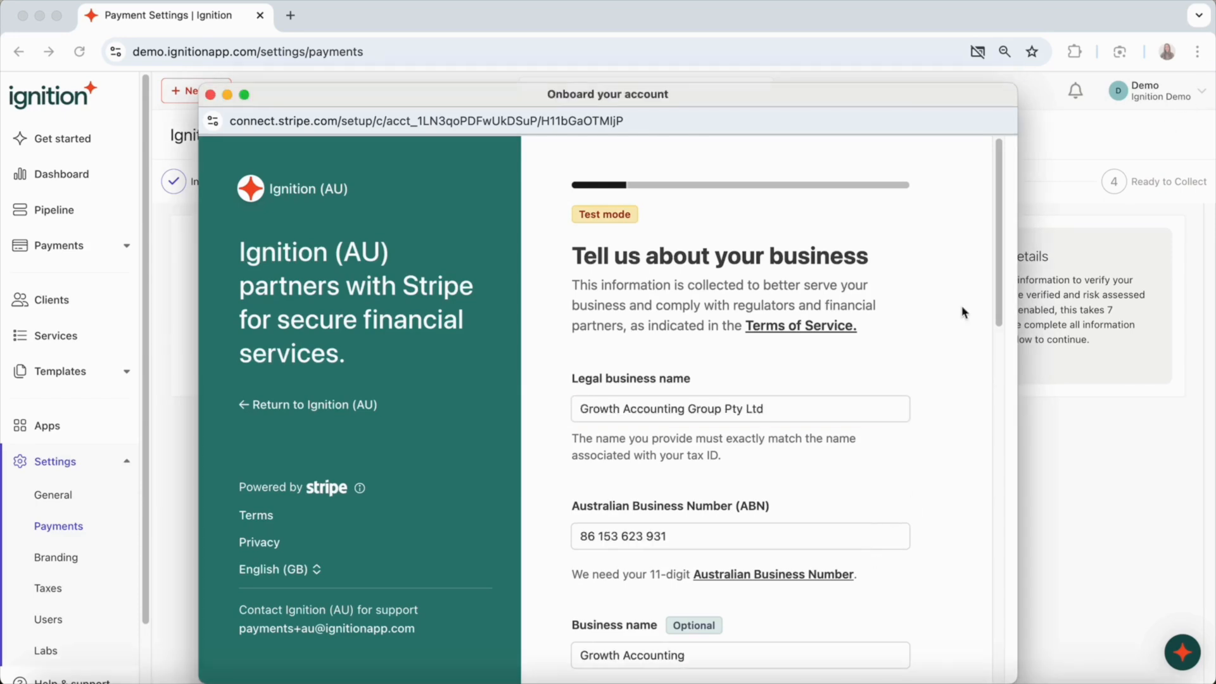
scroll(964, 329, "down", 5)
scroll(967, 353, "down", 12)
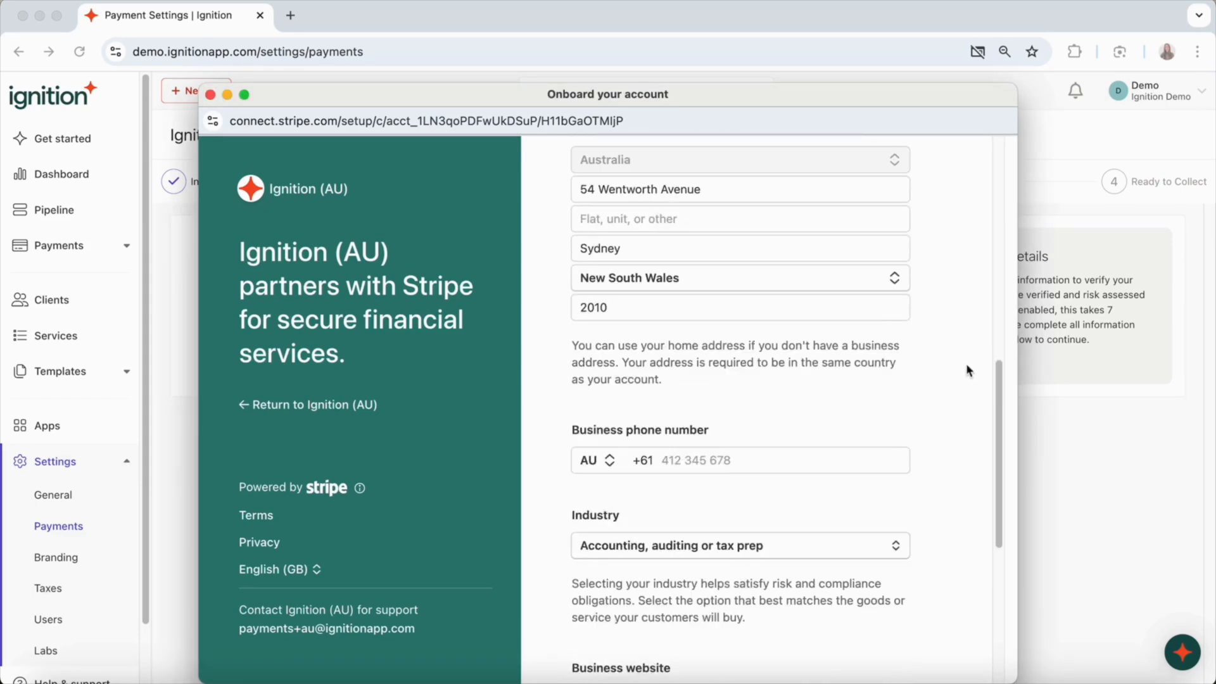
left_click(863, 510)
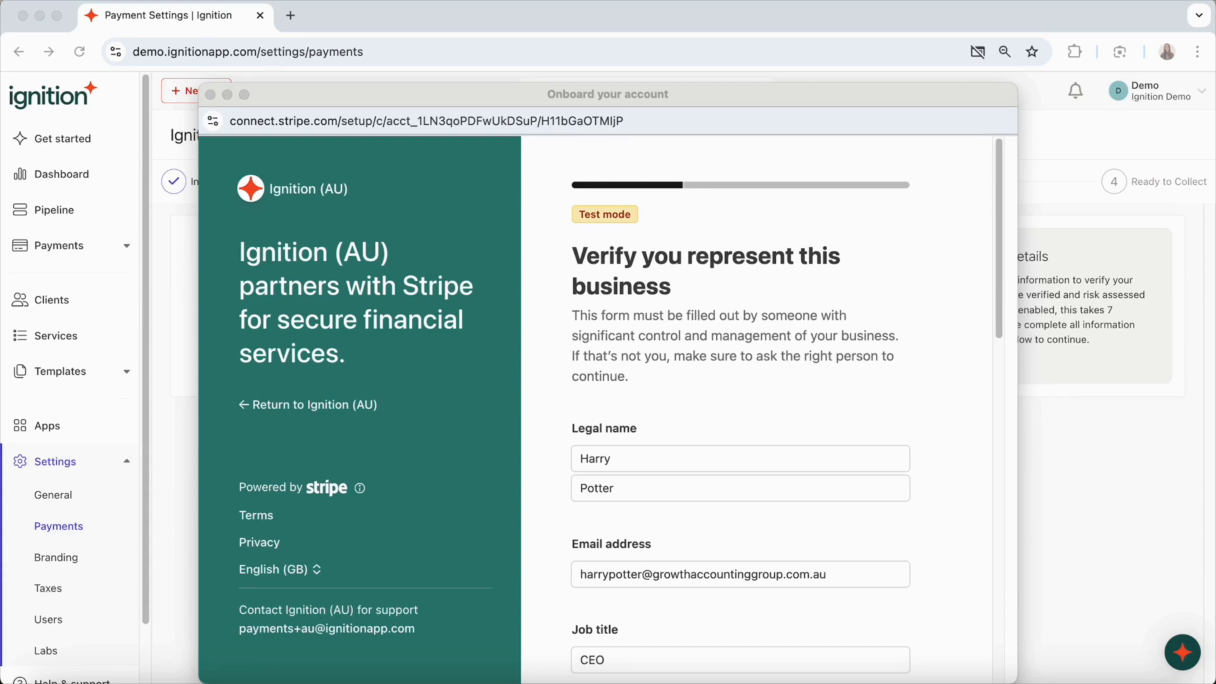
Go through the prefilled representative, ownership and governing board details and continue to ID verification.
left_click(966, 317)
scroll(968, 320, "down", 1)
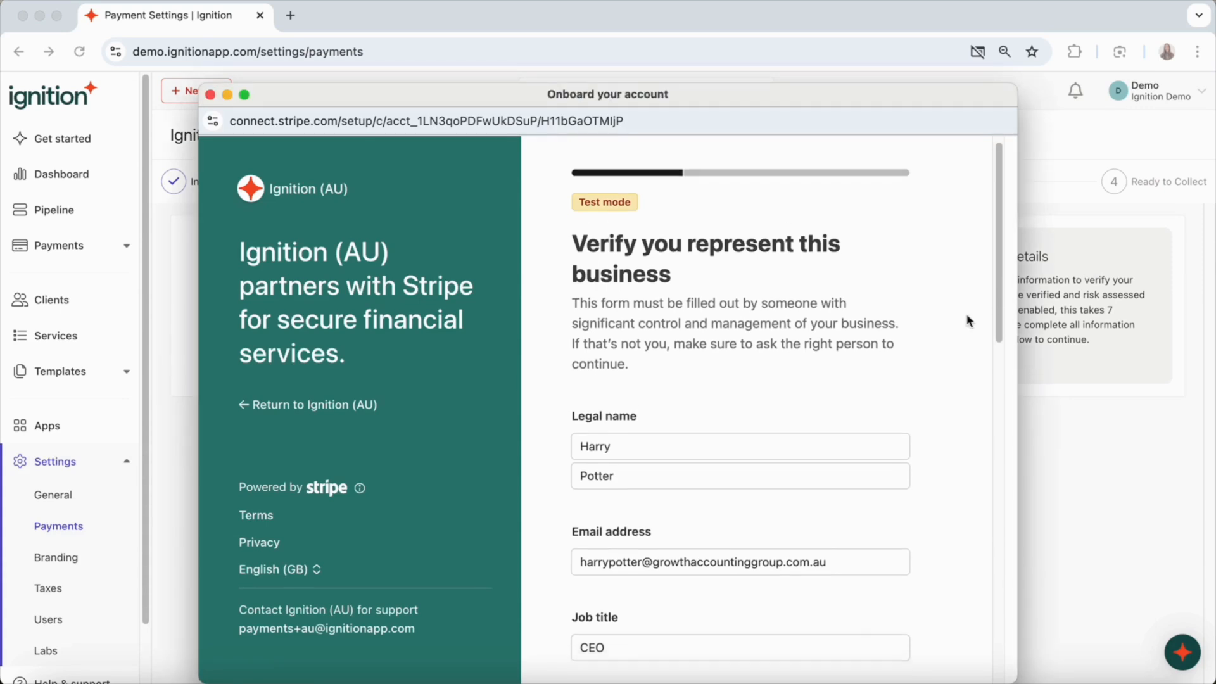
scroll(964, 345, "down", 1)
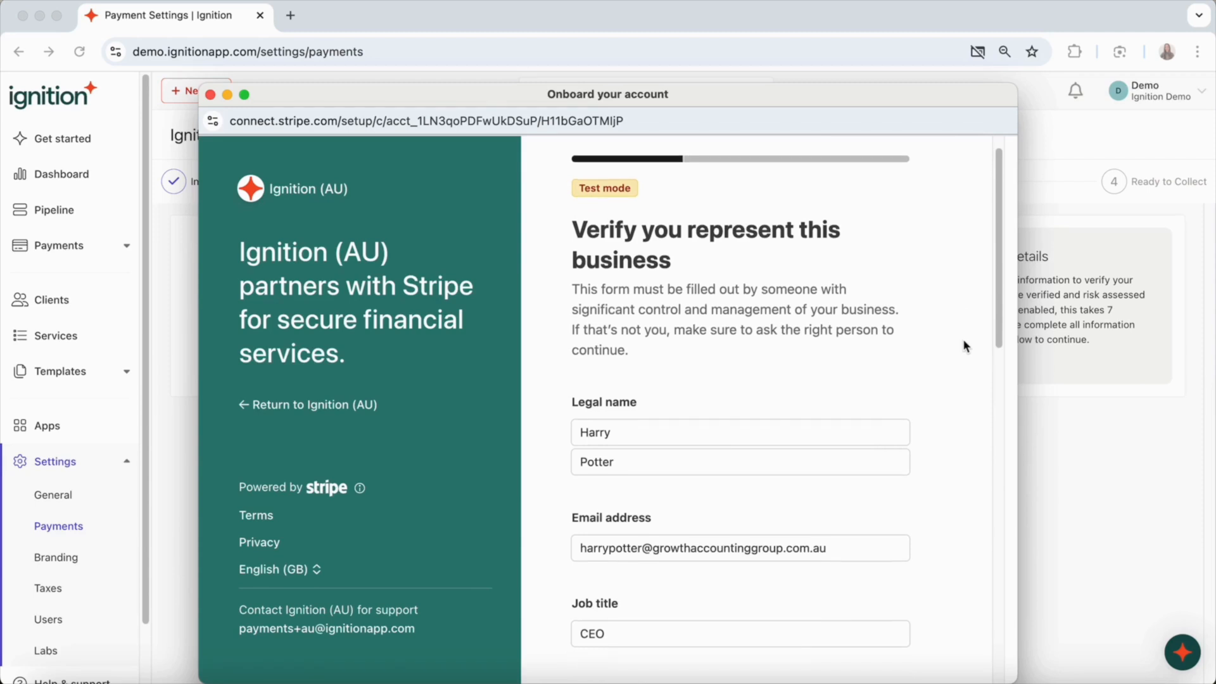
scroll(962, 348, "down", 10)
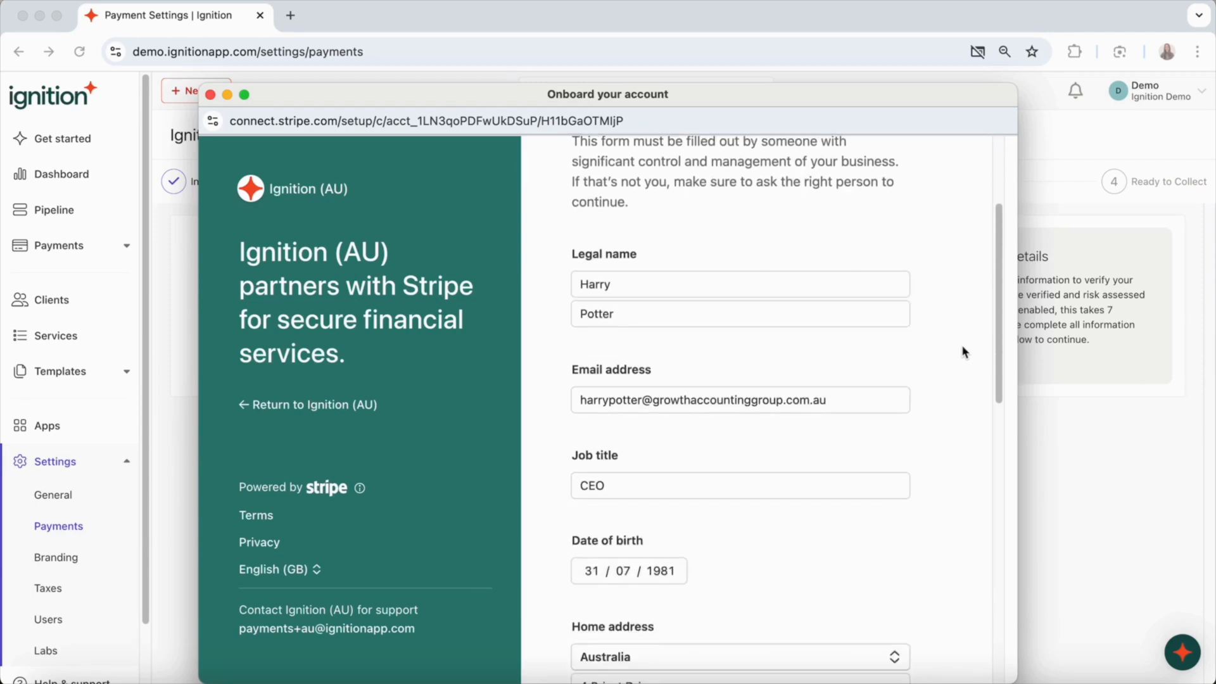
scroll(963, 350, "down", 10)
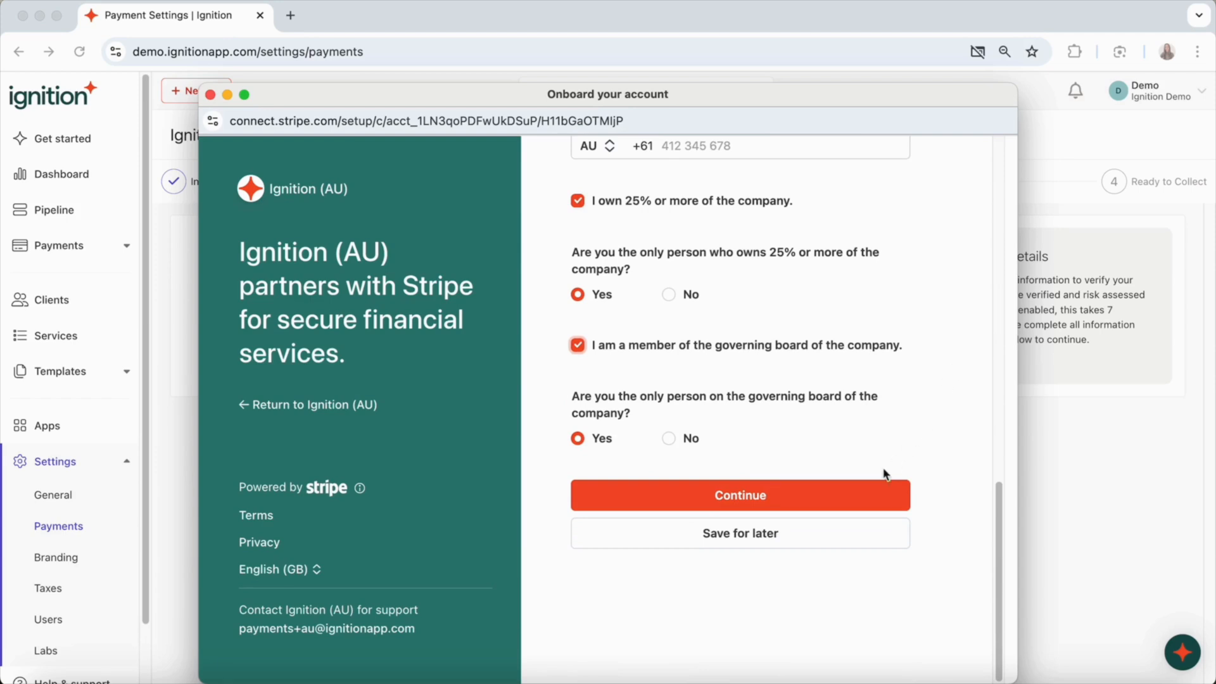
left_click(825, 495)
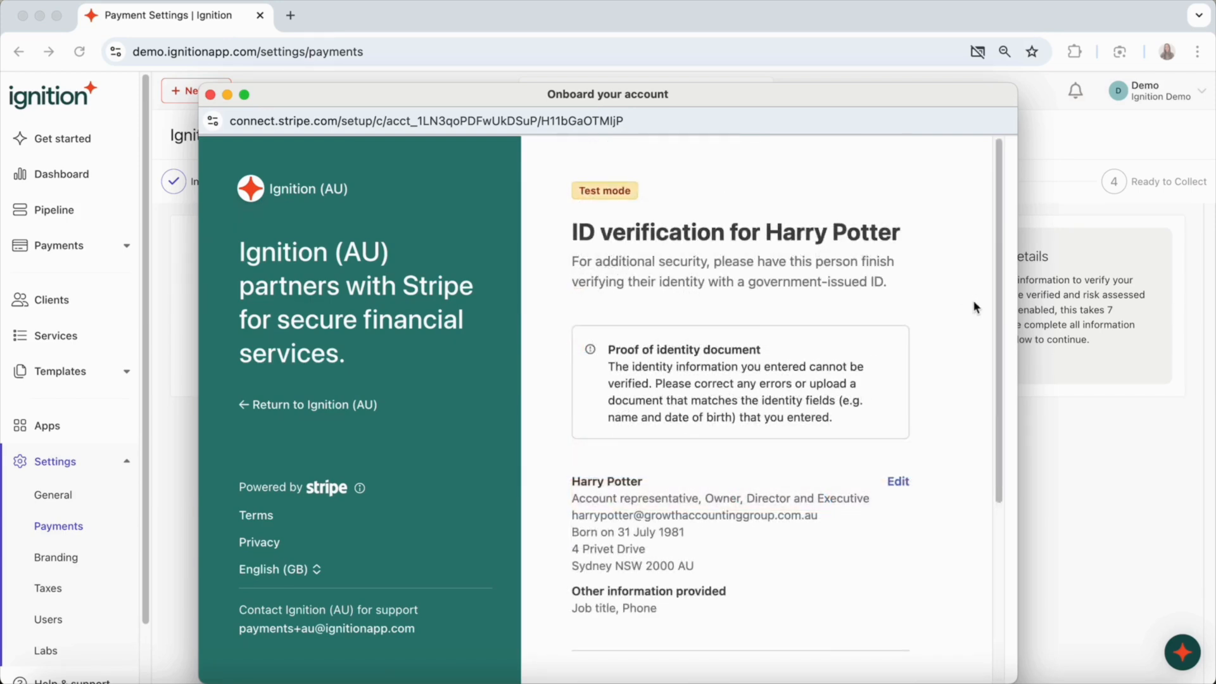
Provide the test document as the representative's proof of identity and submit the reviewed verification information.
scroll(973, 304, "down", 5)
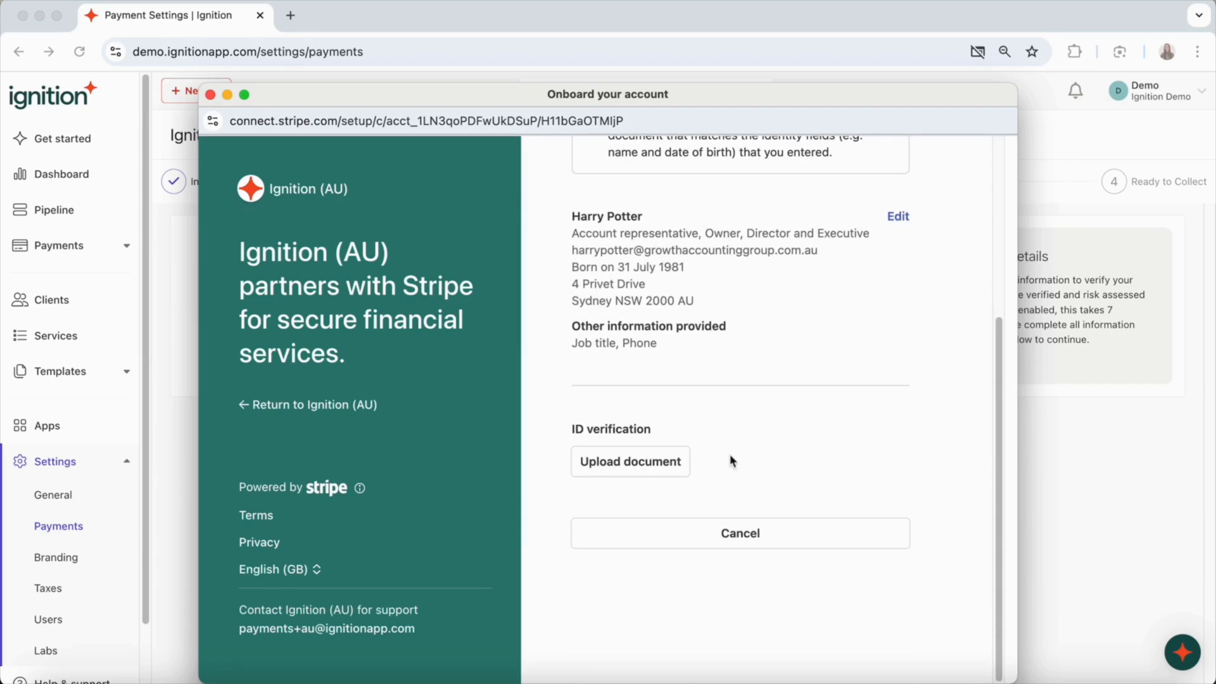
left_click(655, 461)
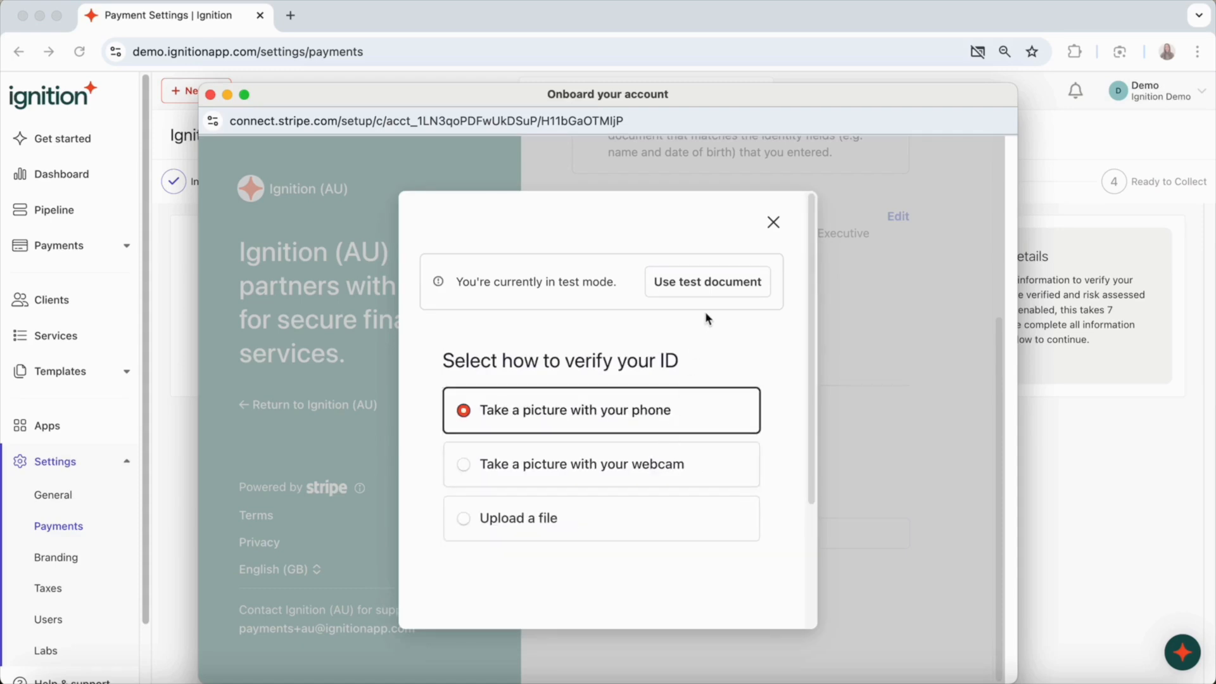
left_click(718, 291)
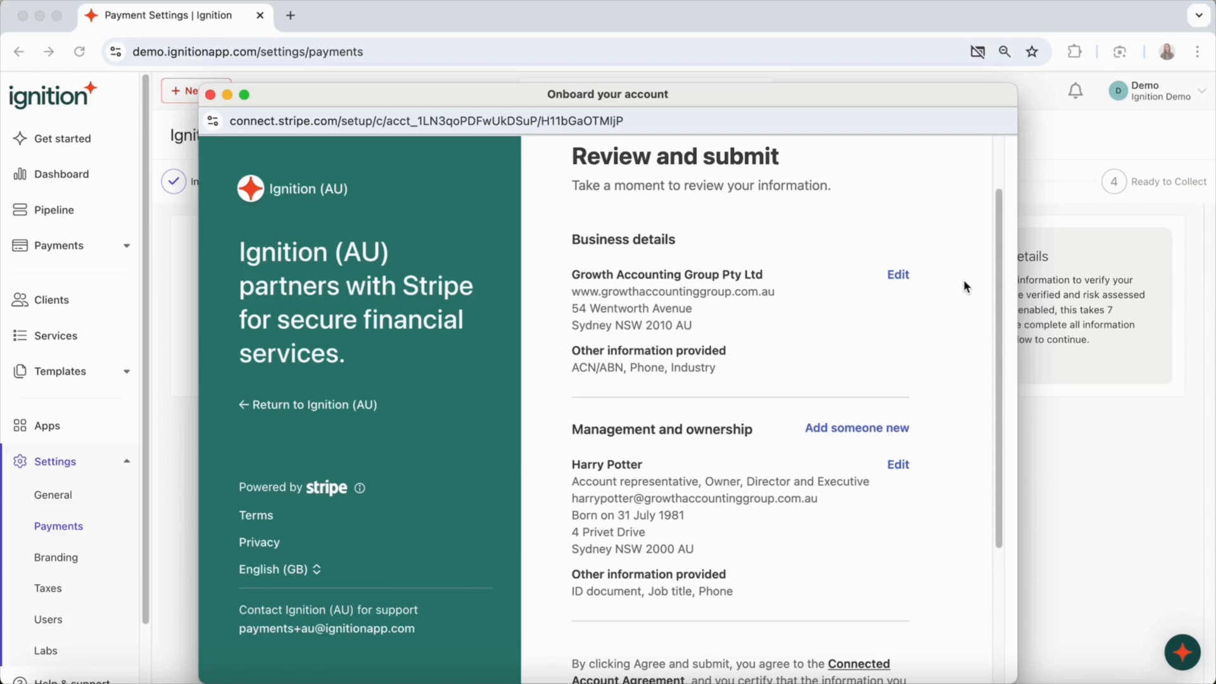
scroll(963, 279, "down", 5)
left_click(817, 538)
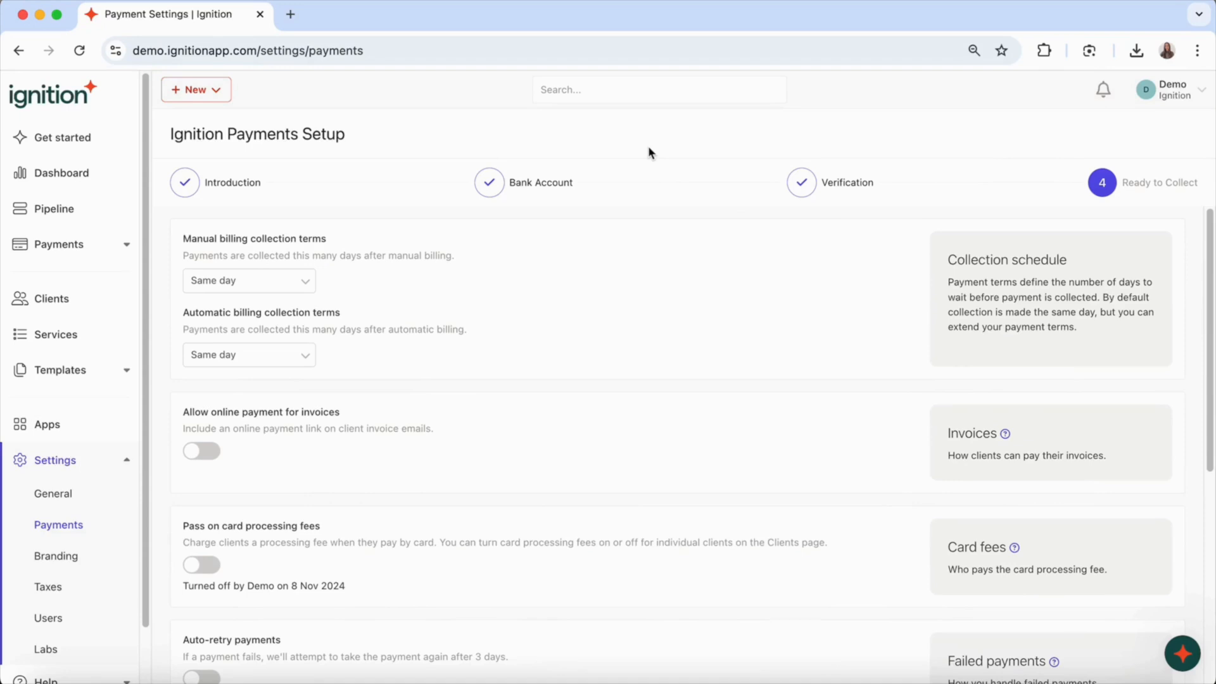
Set the manual billing collection terms to Same day and keep Same day for the automatic billing collection terms.
left_click(235, 283)
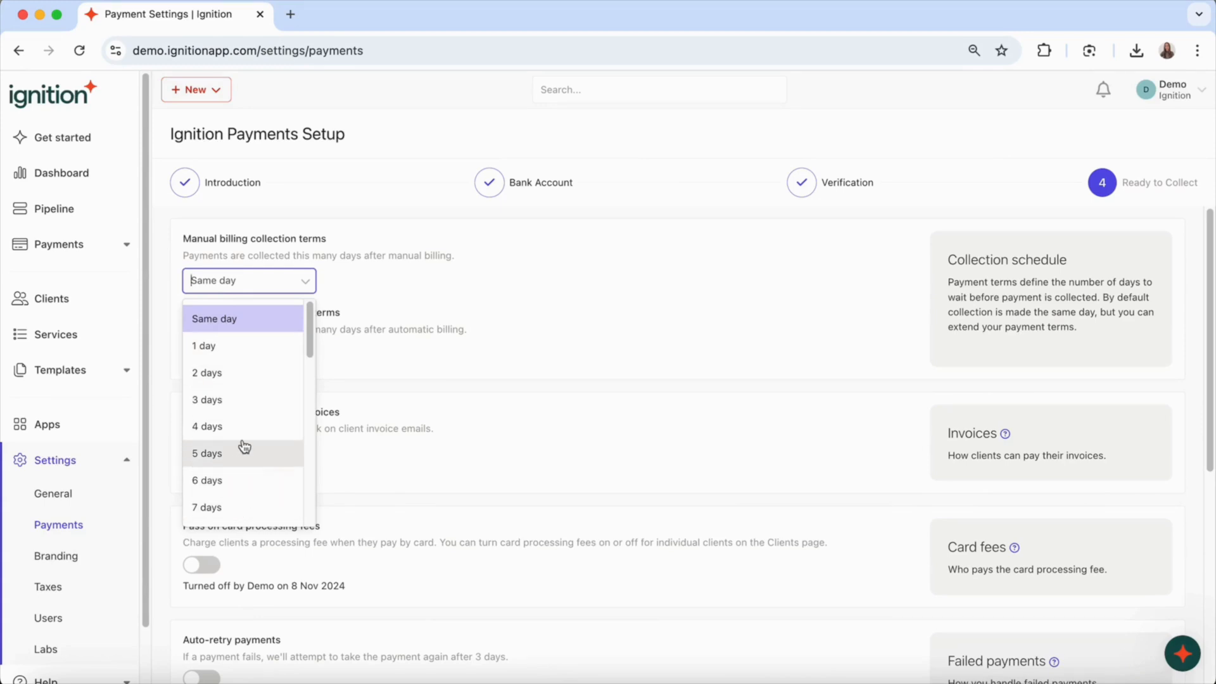
left_click(247, 323)
left_click(251, 358)
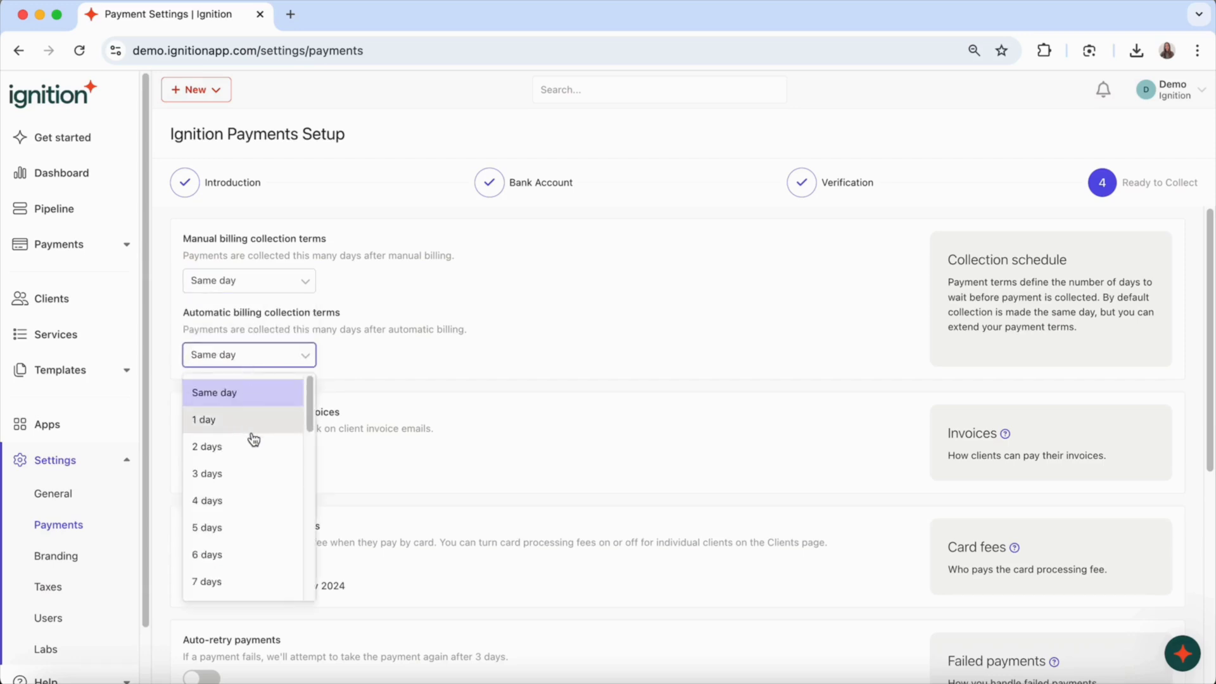
scroll(257, 437, "down", 1)
scroll(257, 442, "down", 4)
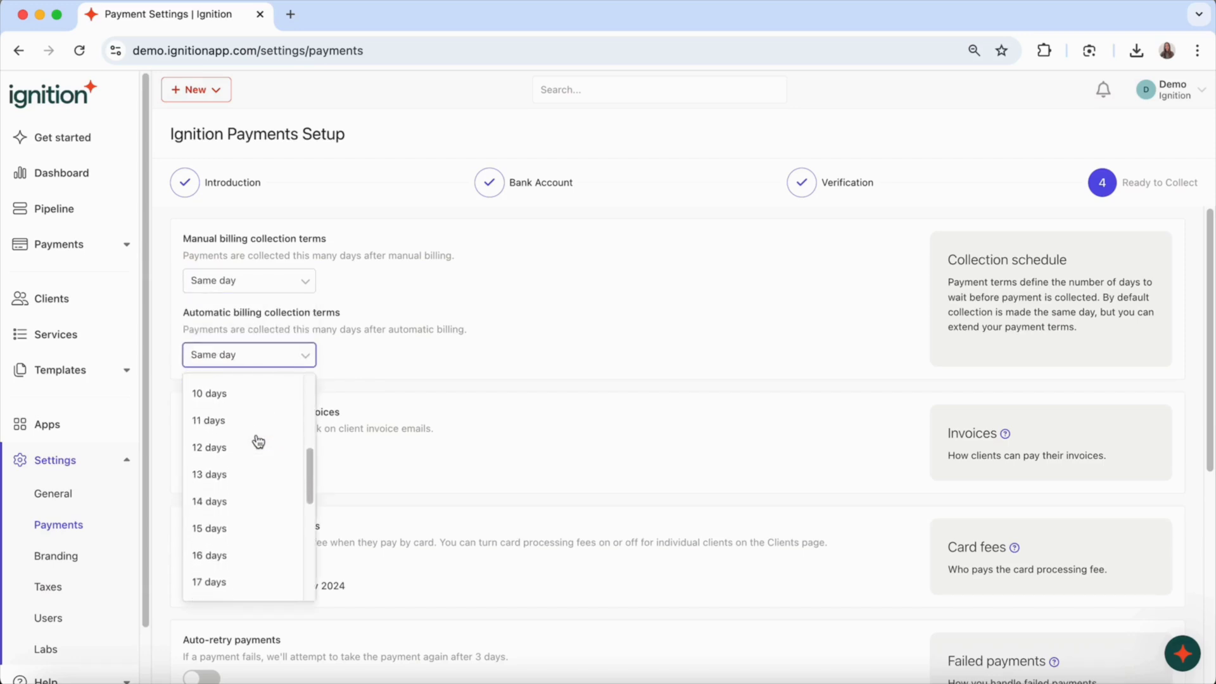
scroll(256, 442, "up", 5)
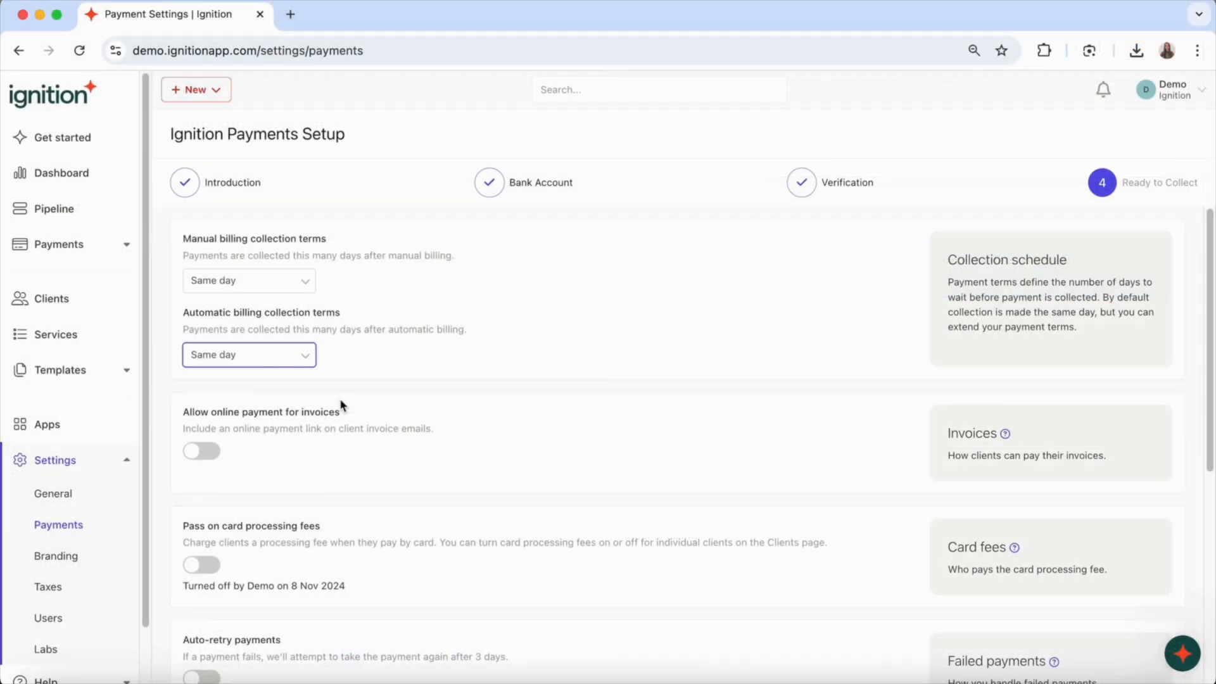
Allow online payment for invoices and pass on card processing fees at a 2.1% rate, accepting both agreement statements.
left_click(209, 452)
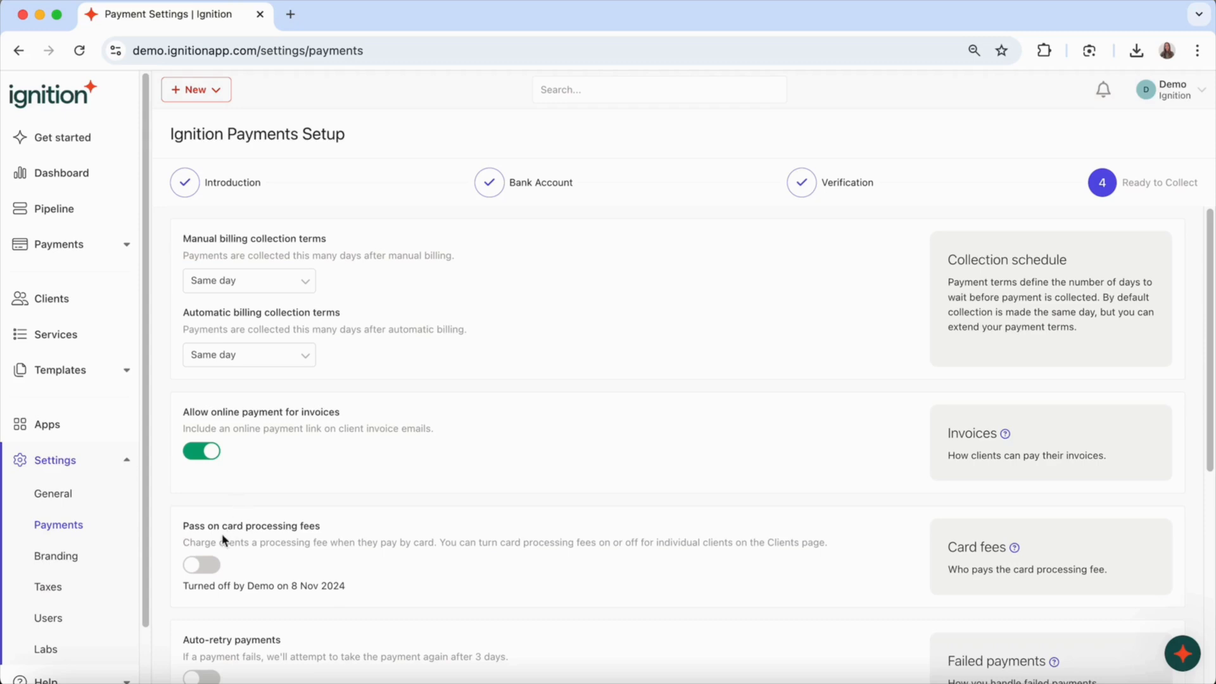
left_click(201, 567)
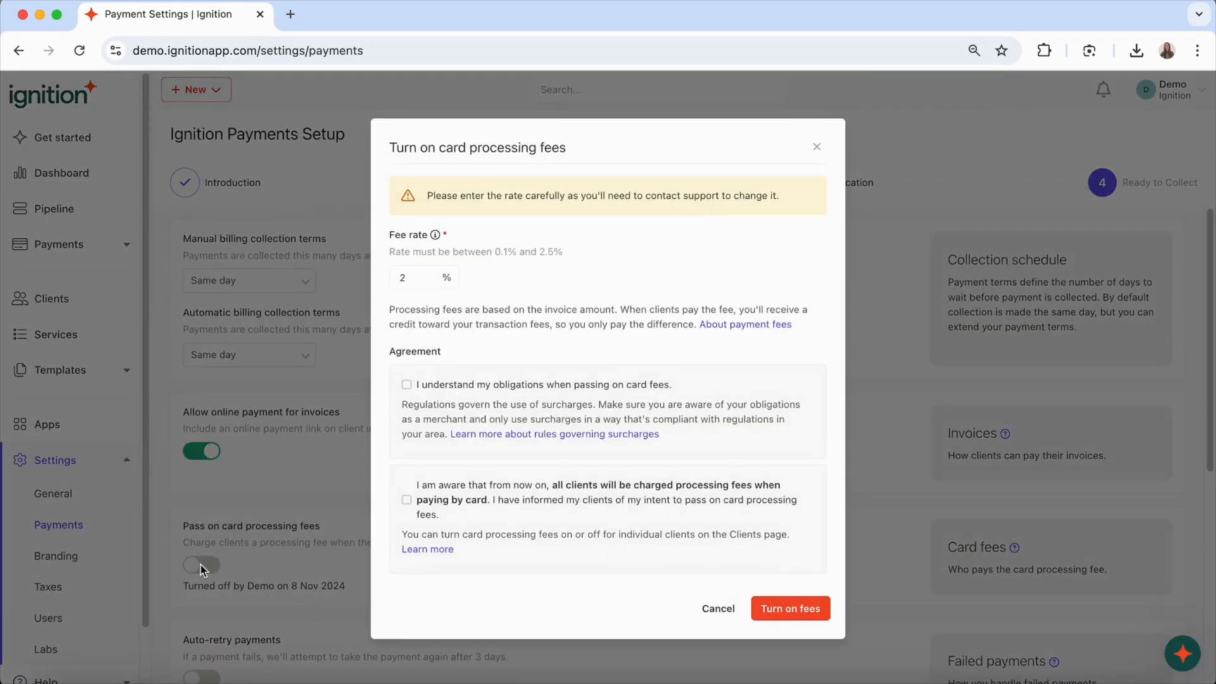
left_click(426, 277)
type("2.1")
left_click(407, 385)
left_click(406, 500)
left_click(785, 610)
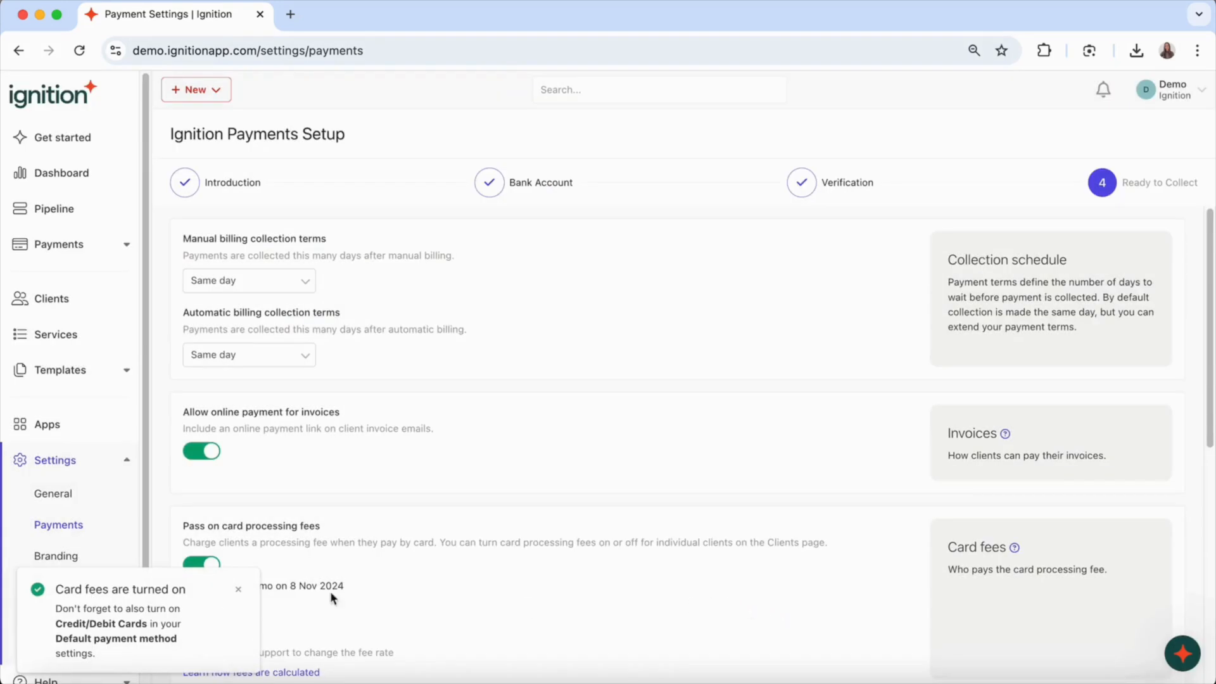
left_click(238, 590)
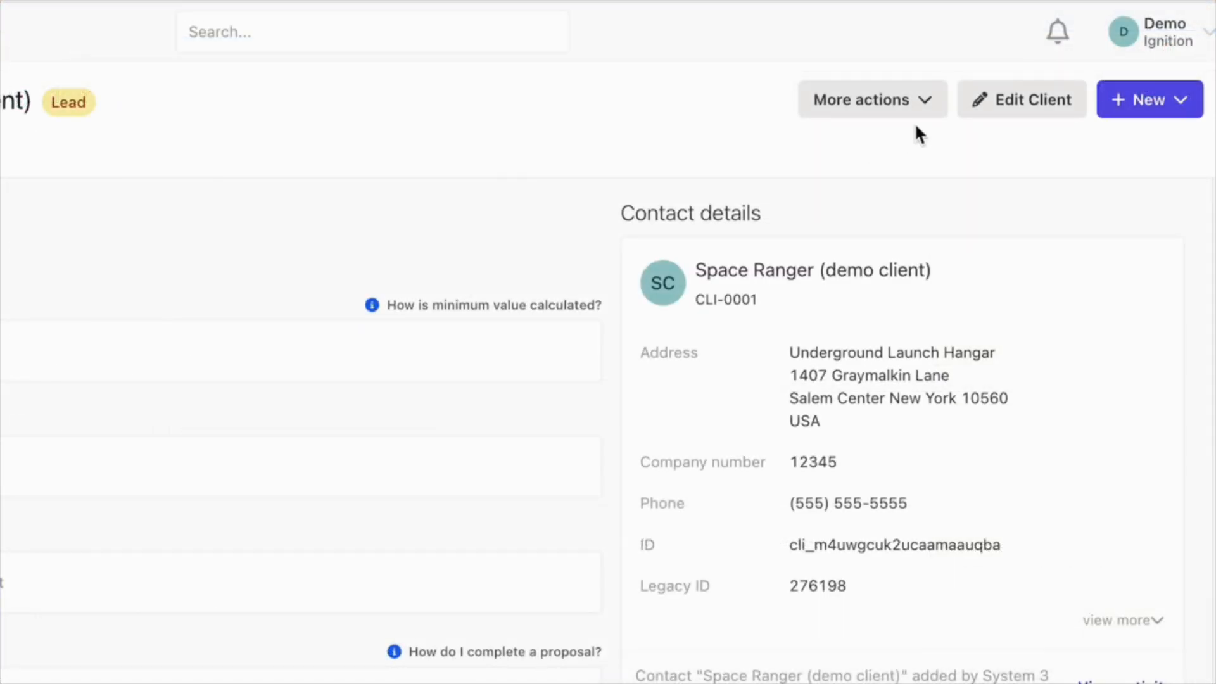
Turn off card processing fees for the demo client, and turn them back on, acknowledging that clients have been informed.
left_click(931, 109)
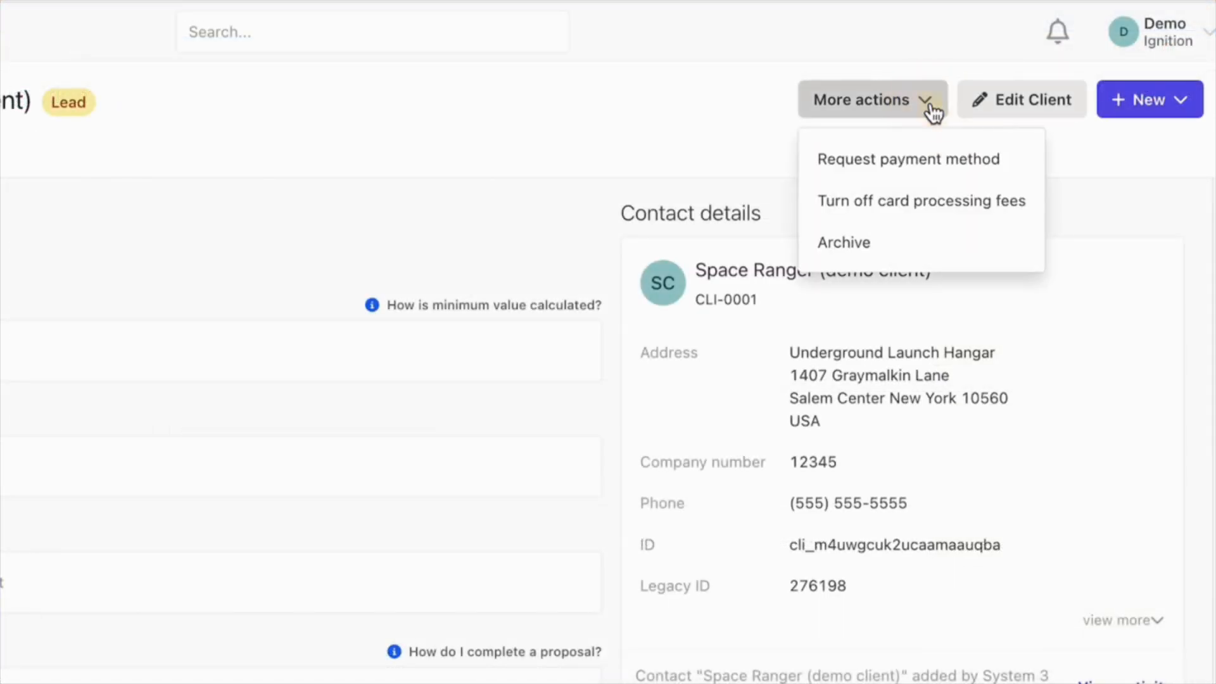
left_click(931, 201)
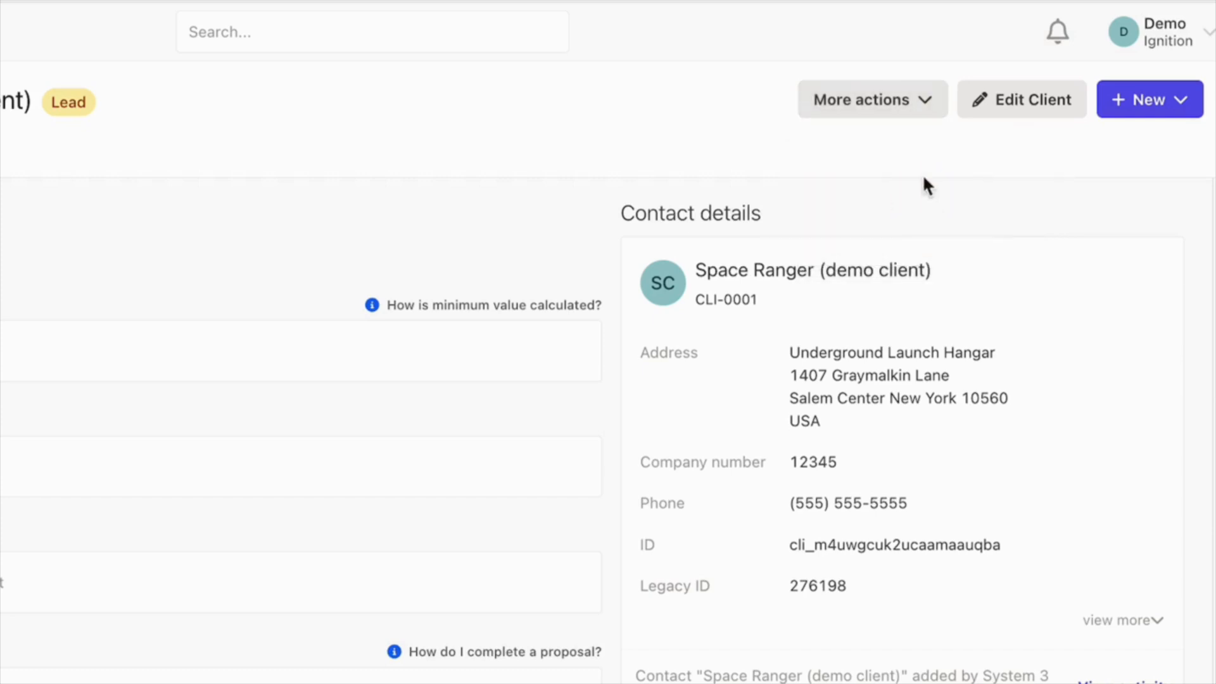
left_click(916, 116)
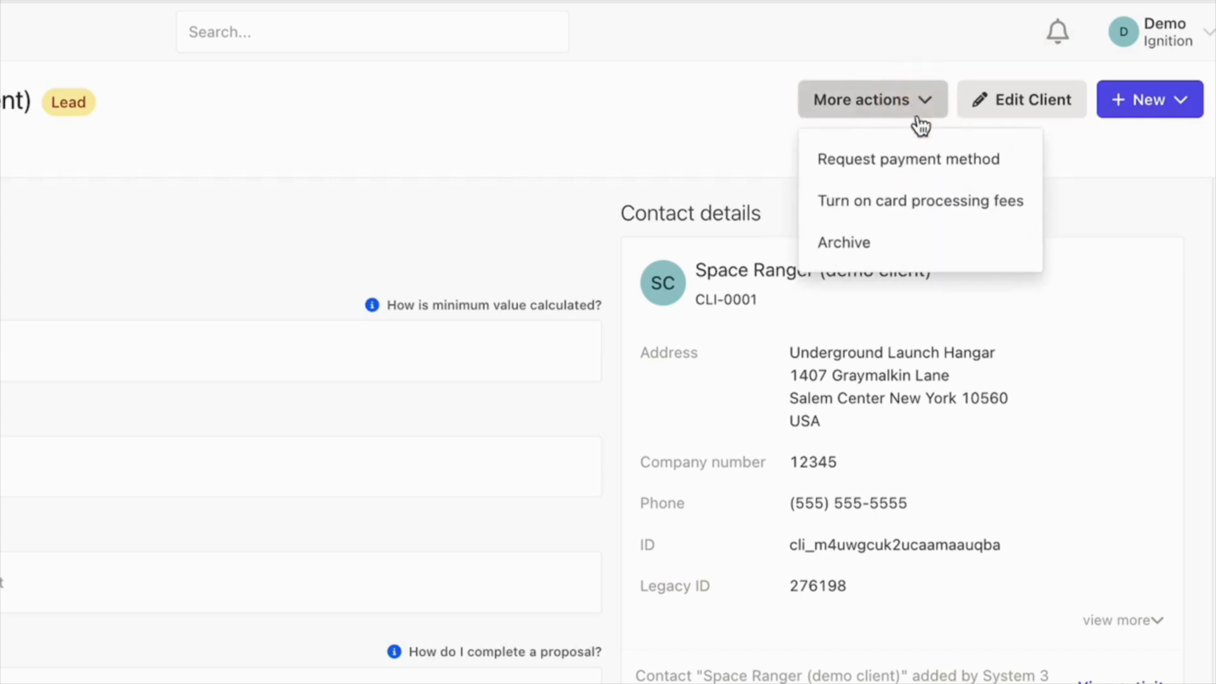
left_click(933, 216)
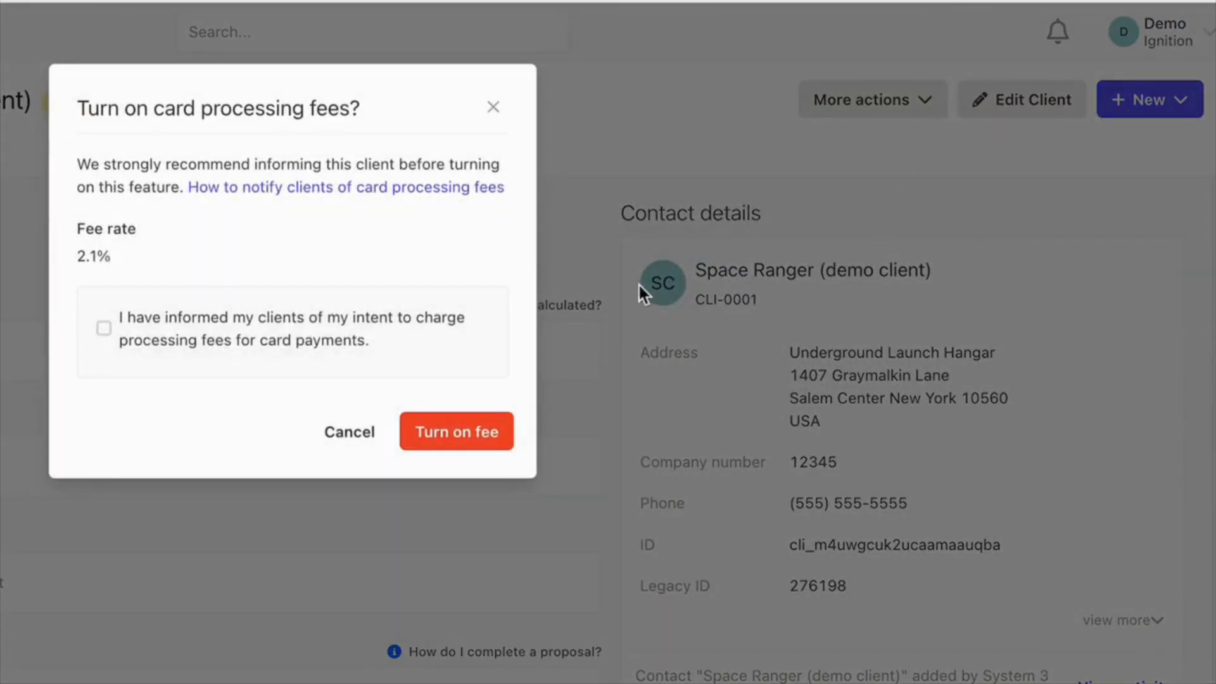
left_click(293, 353)
left_click(478, 442)
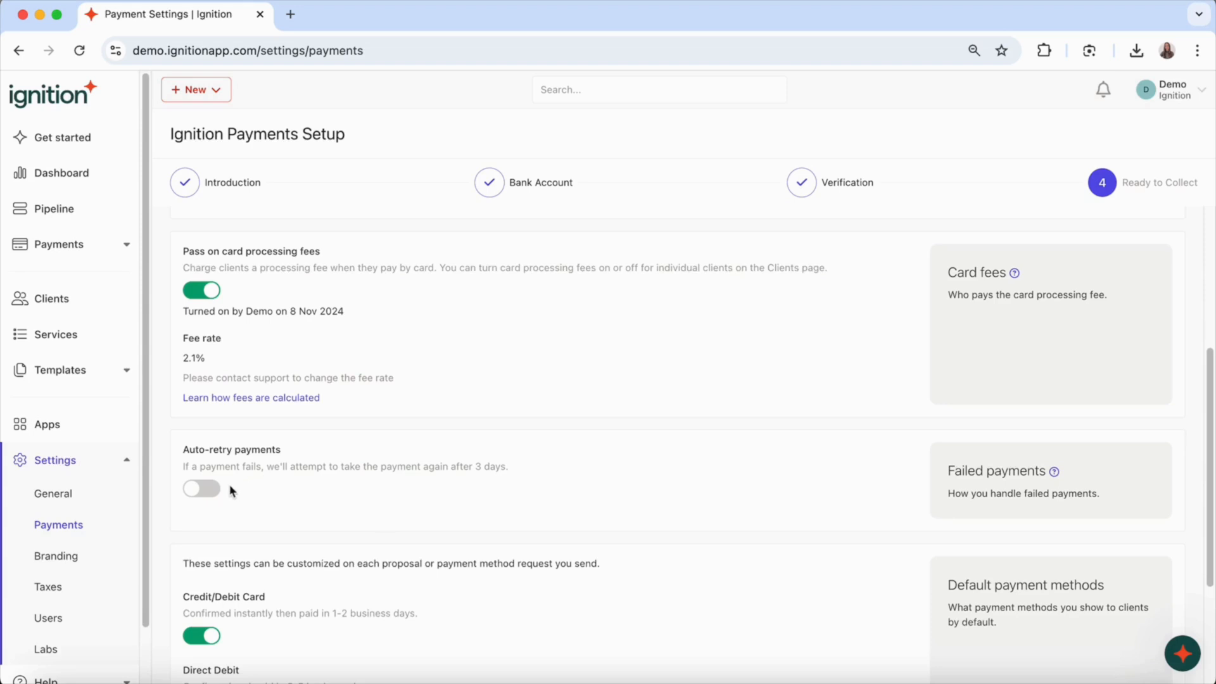
Turn on auto-retry for failed payments in the payment settings.
left_click(200, 496)
scroll(488, 501, "down", 3)
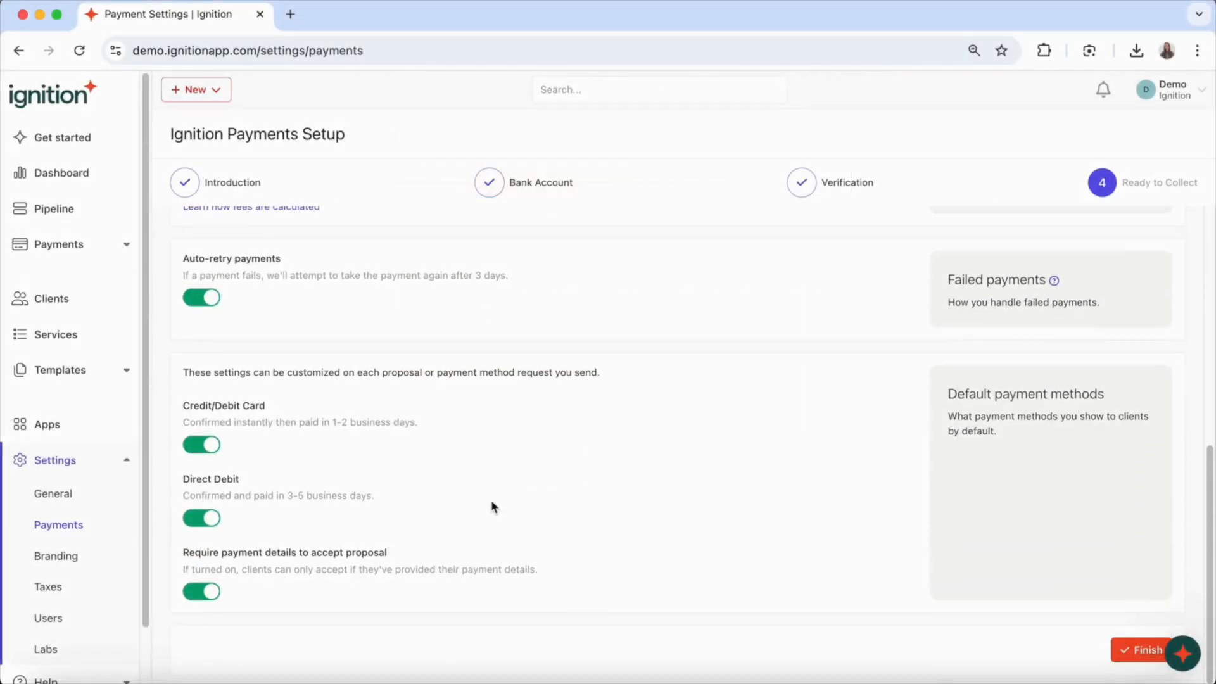